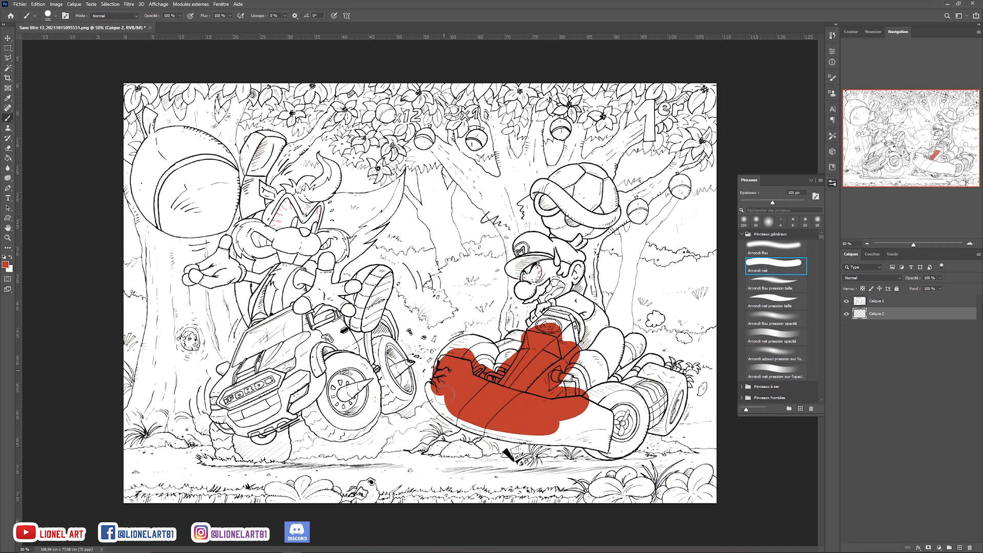
Extend the red paint along the kart's front on Calque 2, and paint red over the driver's cap on Calque 1 with transparent pixels unlocked
{"action": "mouse_move", "coordinate": [561, 425]}
{"action": "left_mouse_down"}
{"action": "mouse_move", "coordinate": [587, 423]}
{"action": "mouse_move", "coordinate": [597, 407]}
{"action": "mouse_move", "coordinate": [566, 439]}
{"action": "left_mouse_up"}
{"action": "left_click", "coordinate": [867, 300]}
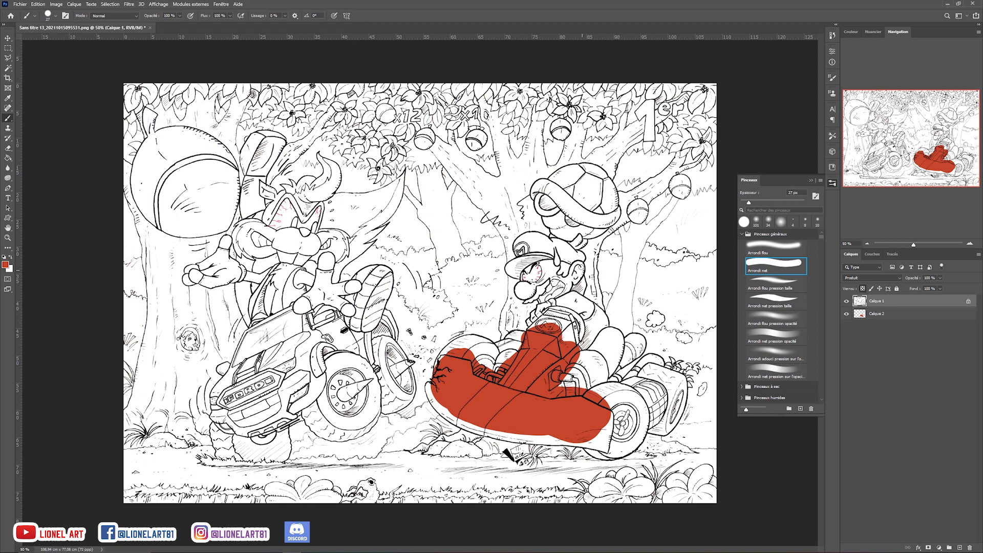
{"action": "mouse_move", "coordinate": [582, 268]}
{"action": "left_mouse_down"}
{"action": "mouse_move", "coordinate": [580, 283]}
{"action": "mouse_move", "coordinate": [589, 264]}
{"action": "mouse_move", "coordinate": [570, 282]}
{"action": "left_mouse_up"}
{"action": "left_click", "coordinate": [862, 289]}
{"action": "mouse_move", "coordinate": [574, 265]}
{"action": "left_mouse_down"}
{"action": "mouse_move", "coordinate": [556, 261]}
{"action": "mouse_move", "coordinate": [564, 251]}
{"action": "mouse_move", "coordinate": [556, 263]}
{"action": "mouse_move", "coordinate": [510, 260]}
{"action": "left_mouse_up"}
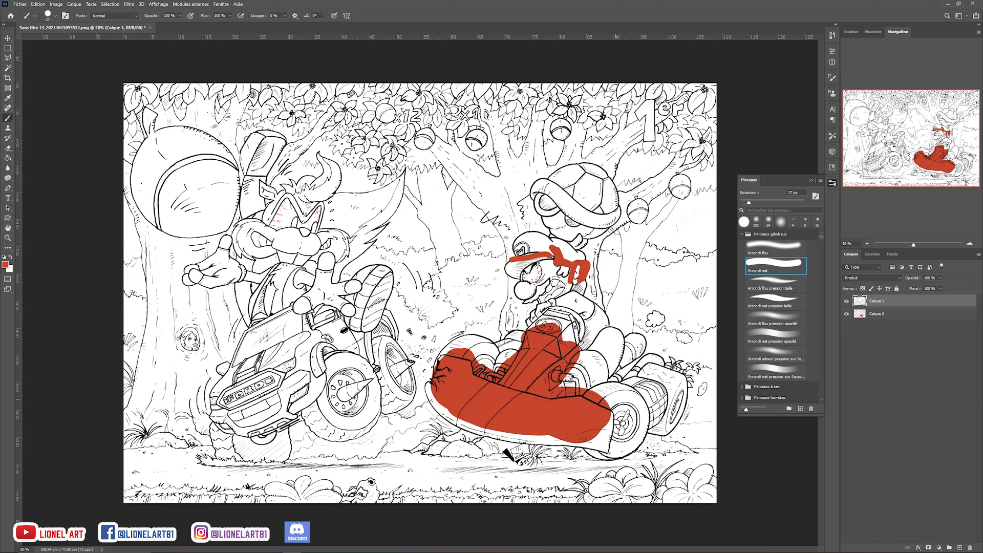
Draw a large red X across the kart driver on the Calque 1 layer and close the brushes panel
{"action": "left_click_drag", "start_coordinate": [404, 351], "coordinate": [648, 202]}
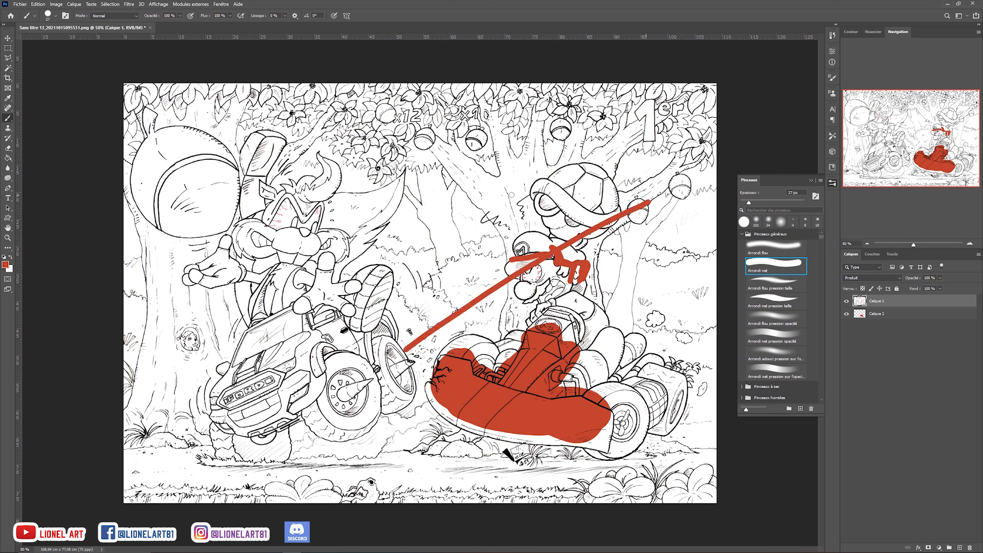
{"action": "left_click_drag", "start_coordinate": [417, 185], "coordinate": [649, 403]}
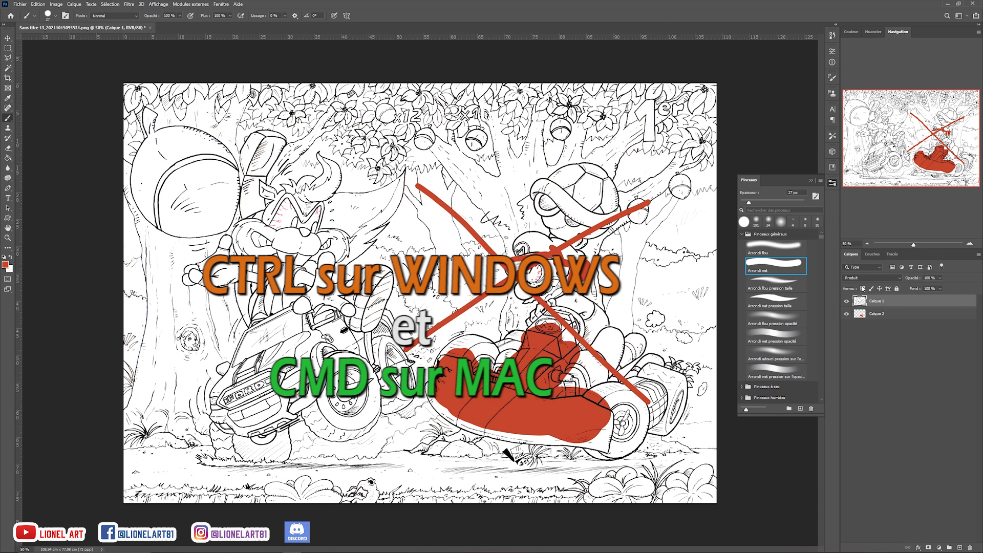
{"action": "left_click", "coordinate": [812, 181]}
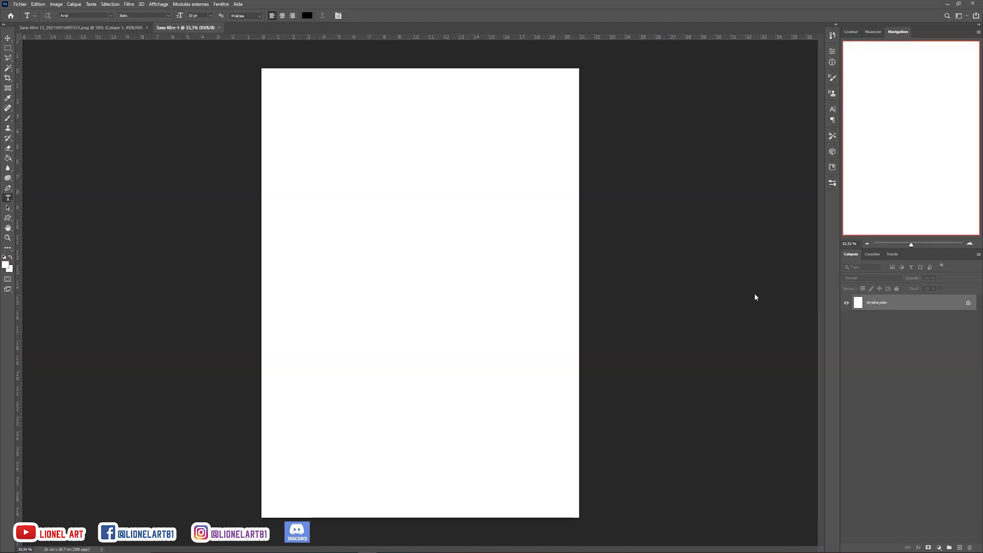
{"action": "left_click", "coordinate": [21, 5]}
{"action": "left_click", "coordinate": [25, 22]}
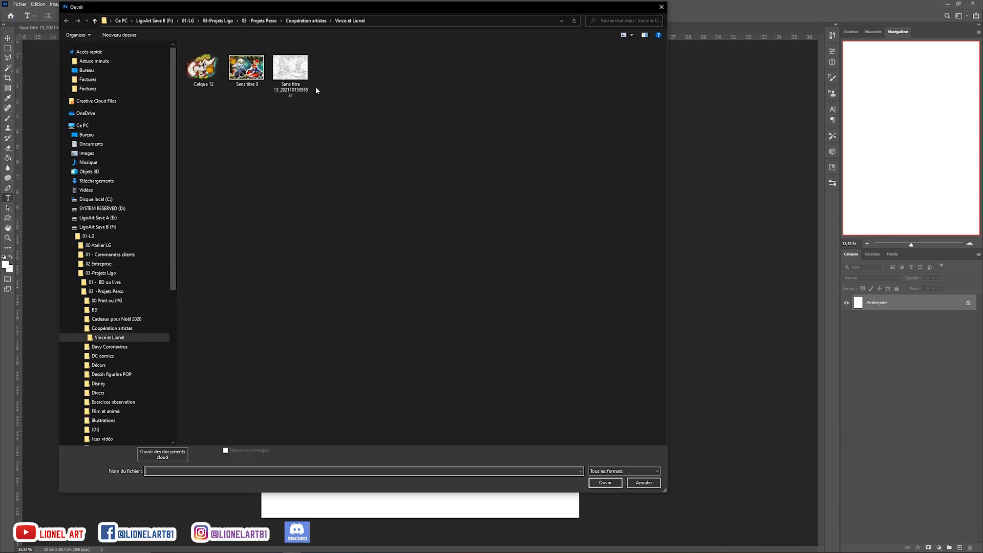
{"action": "left_click", "coordinate": [306, 85]}
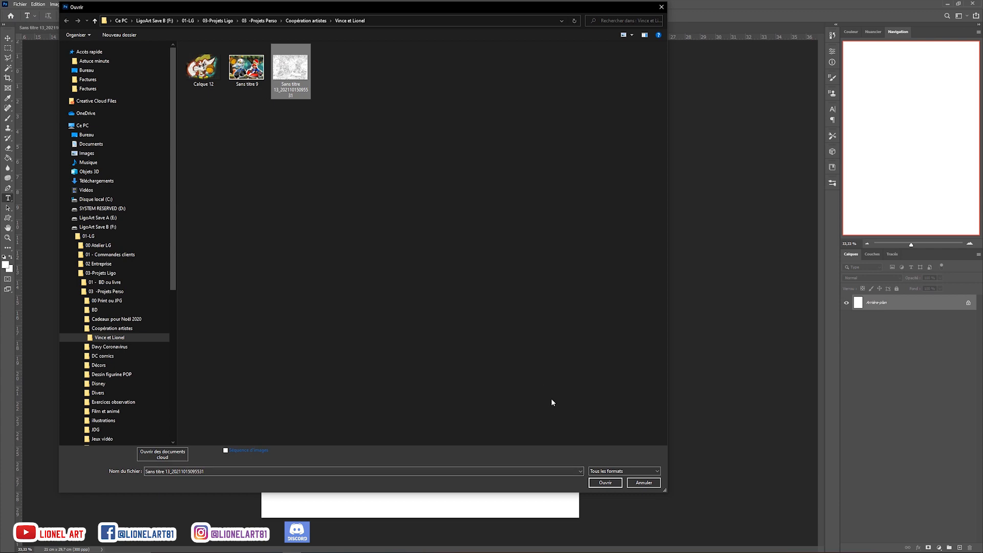
{"action": "left_click", "coordinate": [603, 483]}
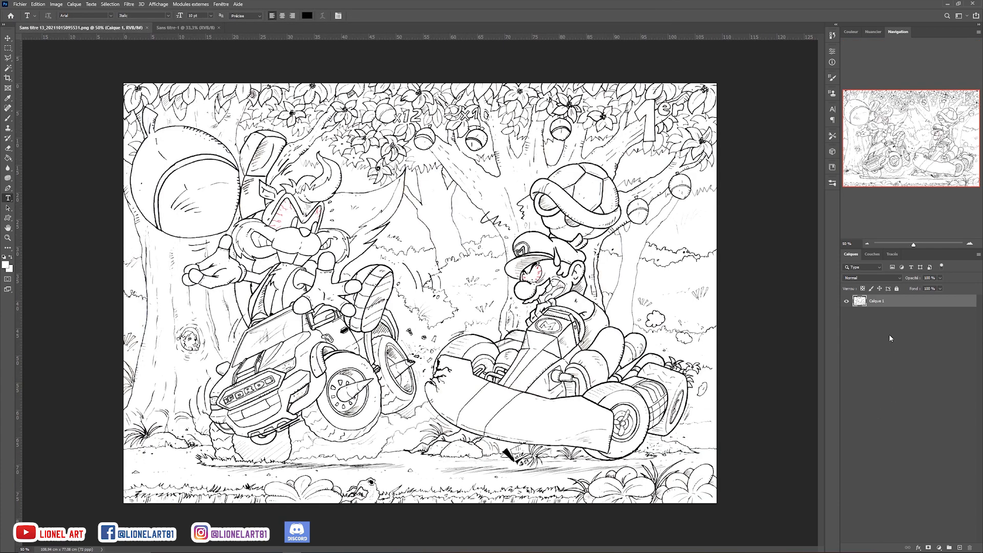
Rename the line drawing's layer as Dessin
{"action": "double_click", "coordinate": [876, 301]}
{"action": "type", "text": "Dessin"}
{"action": "left_click", "coordinate": [883, 342]}
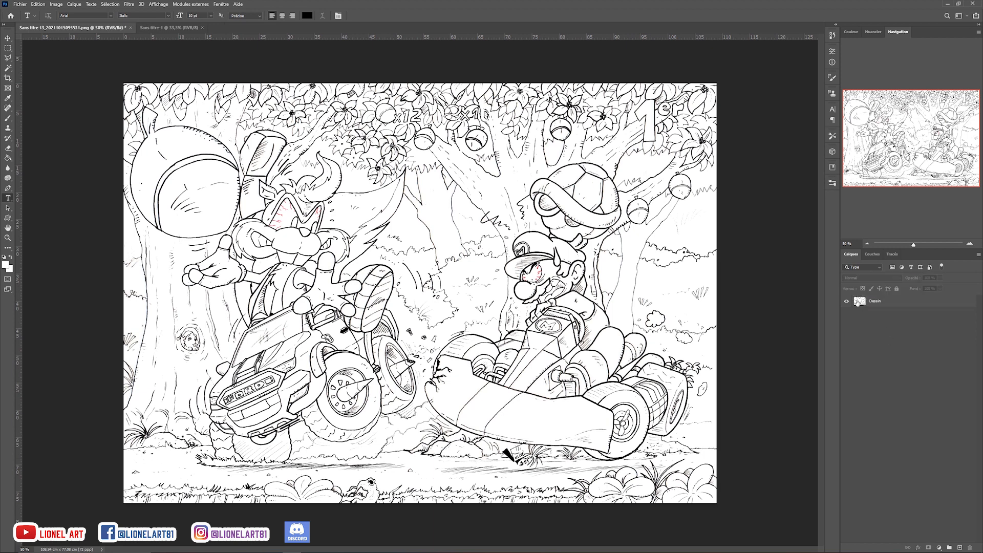
Add two new layers above Dessin, naming the lower one Fond and the upper one Encrage
{"action": "left_click", "coordinate": [961, 548]}
{"action": "left_click", "coordinate": [960, 548]}
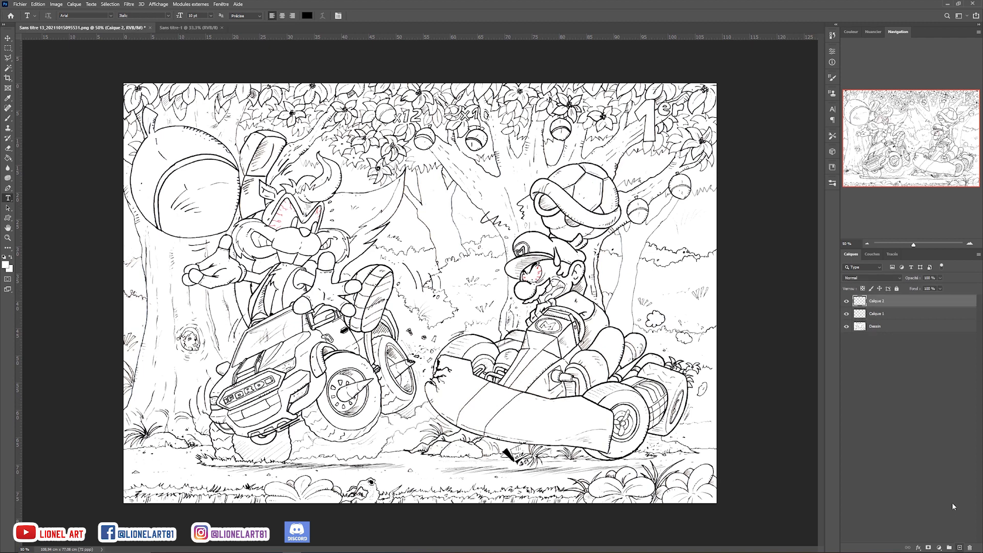
{"action": "left_click", "coordinate": [879, 317]}
{"action": "double_click", "coordinate": [880, 316]}
{"action": "type", "text": "Fond"}
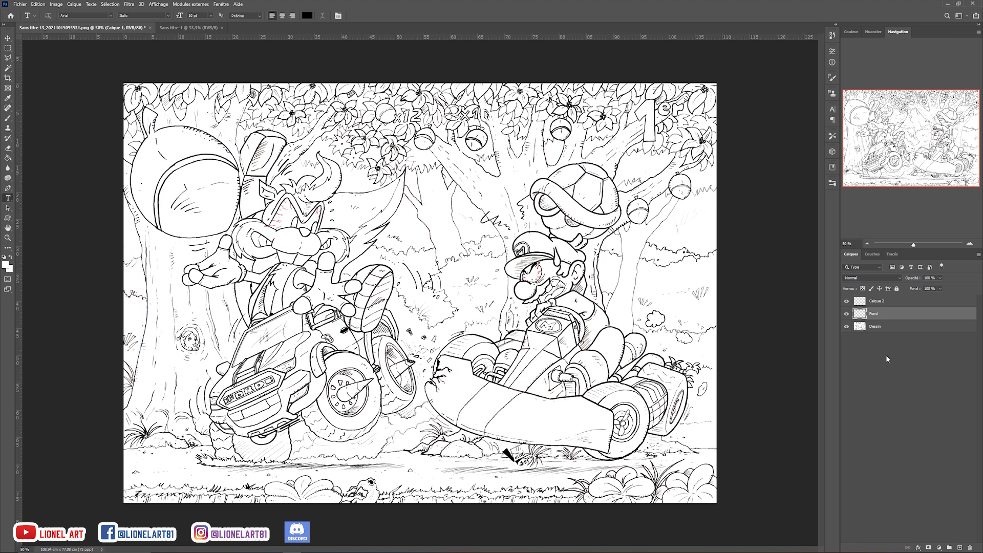
{"action": "key", "text": "Return"}
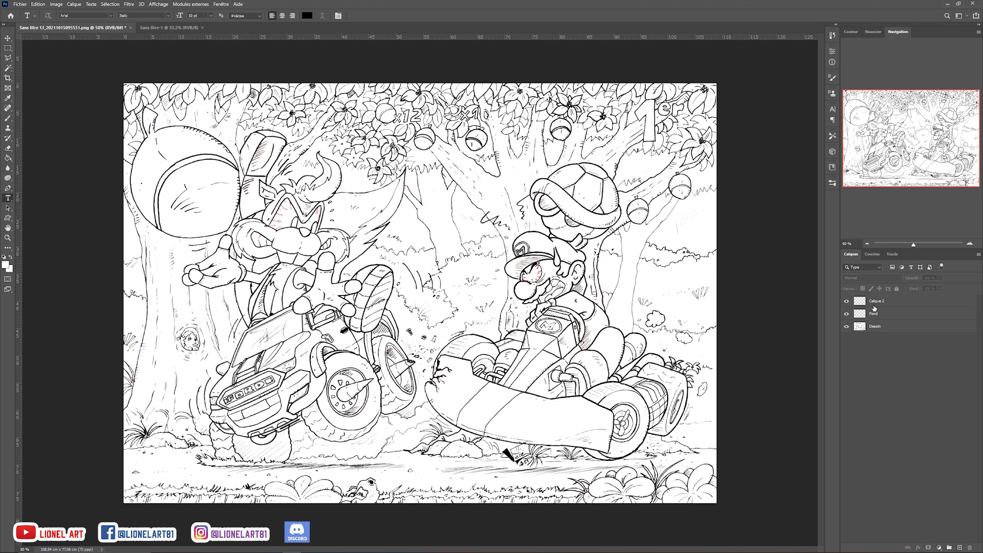
{"action": "double_click", "coordinate": [877, 302]}
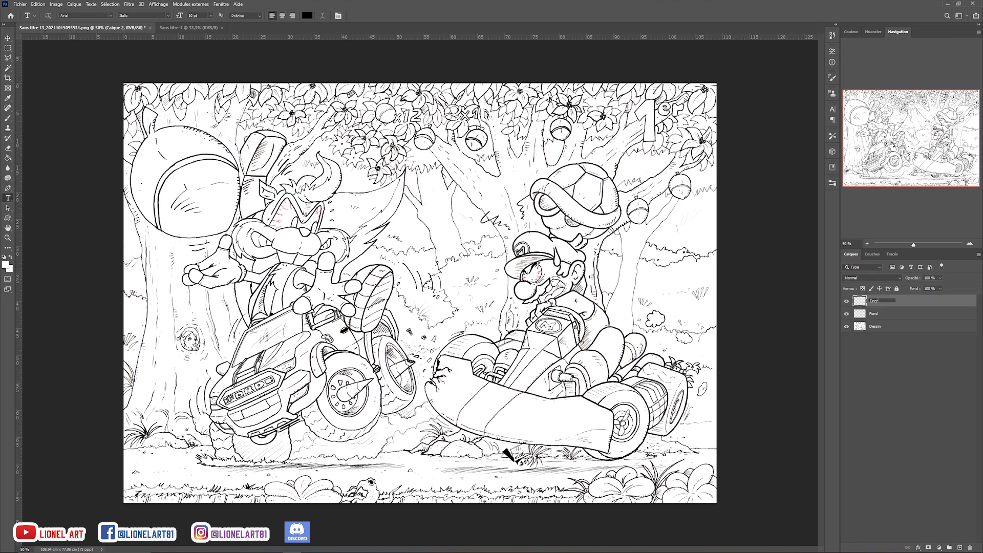
{"action": "left_click", "coordinate": [896, 353]}
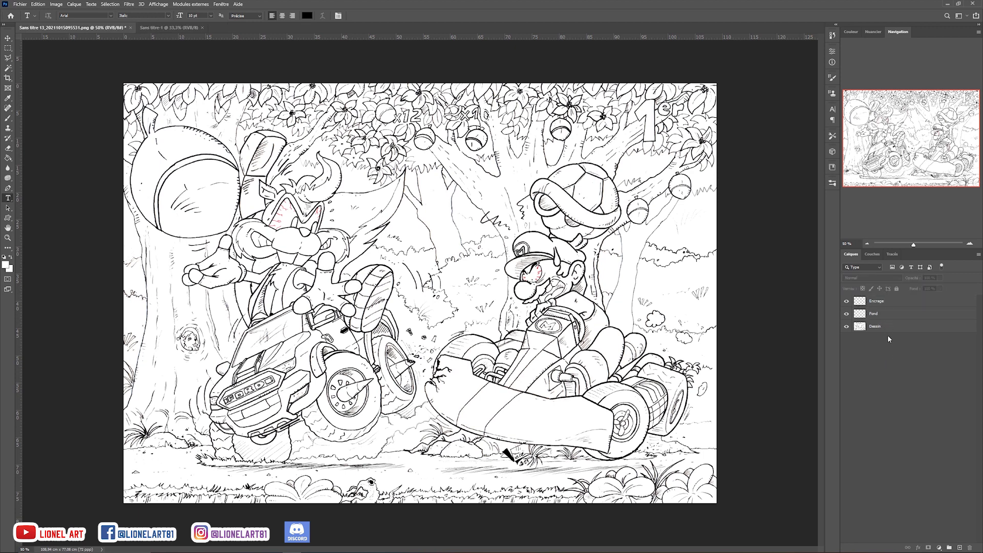
Reset the colours to black and white, make white the foreground, and fill the Fond layer with it using the Paint Bucket
{"action": "left_click", "coordinate": [878, 315]}
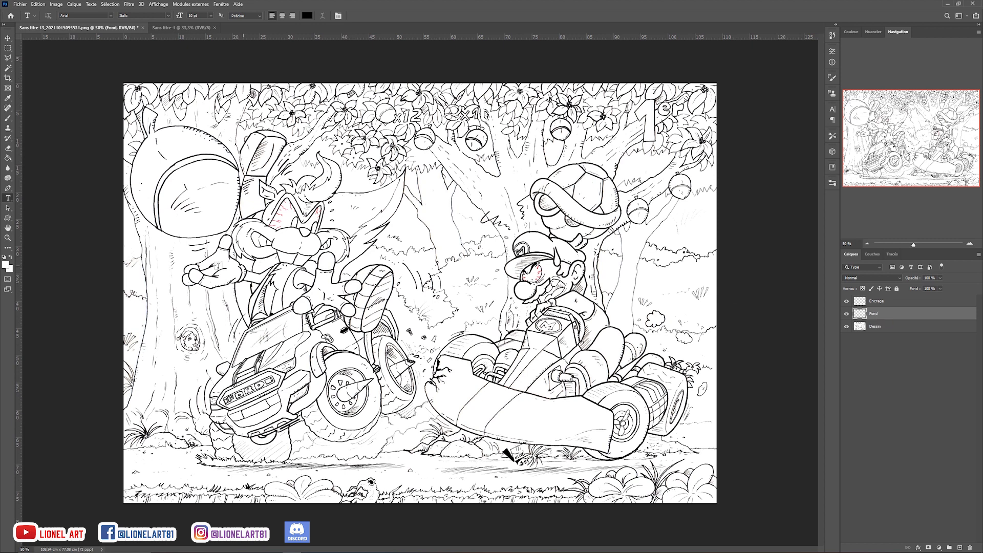
{"action": "left_click", "coordinate": [4, 256]}
{"action": "left_click", "coordinate": [10, 257]}
{"action": "left_click", "coordinate": [8, 158]}
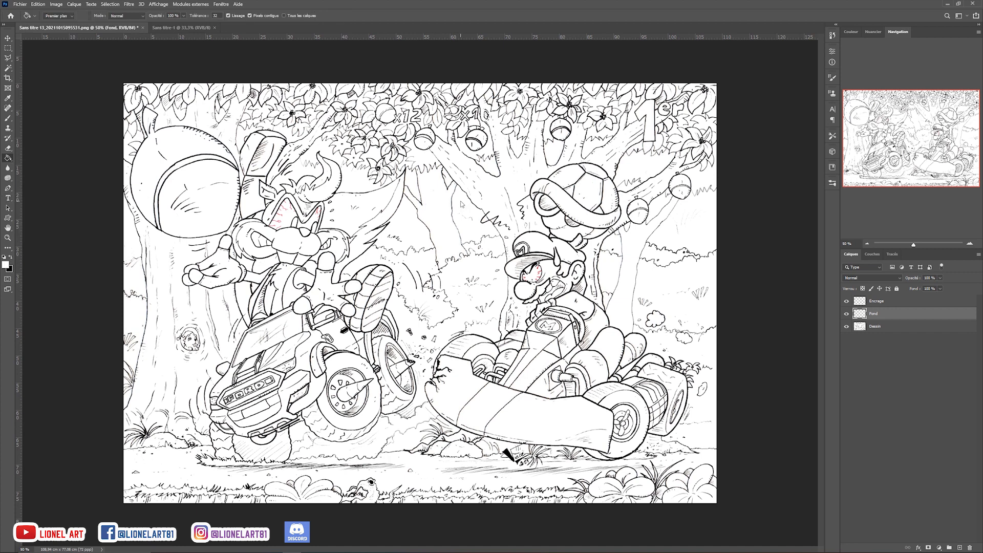
{"action": "left_click", "coordinate": [465, 205]}
Fill the Encrage layer with solid black using the Paint Bucket
{"action": "left_click", "coordinate": [870, 305]}
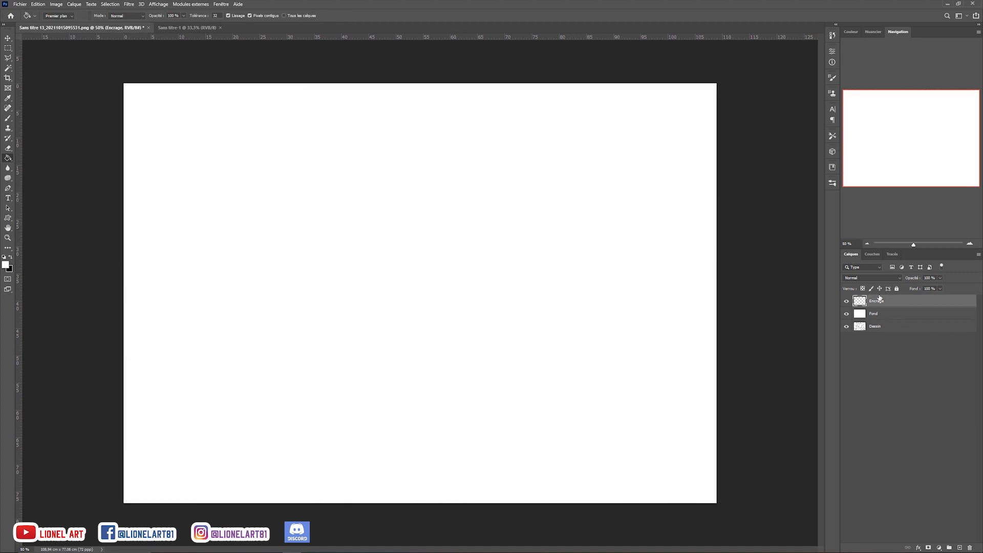
{"action": "left_click", "coordinate": [11, 259]}
{"action": "left_click", "coordinate": [399, 263]}
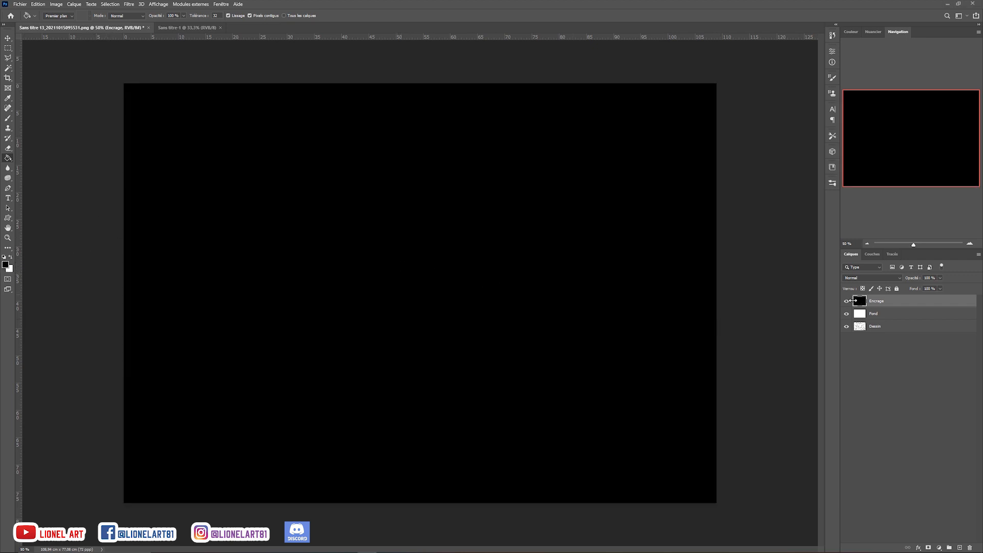
Copy the entire contents of the Dessin layer and clear the selection
{"action": "left_click", "coordinate": [861, 327]}
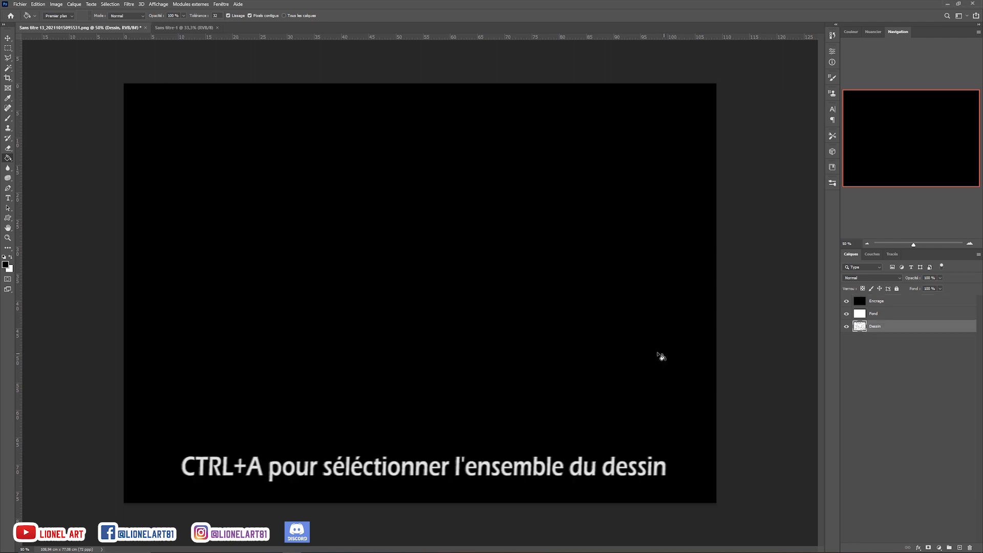
{"action": "key", "text": "ctrl+a"}
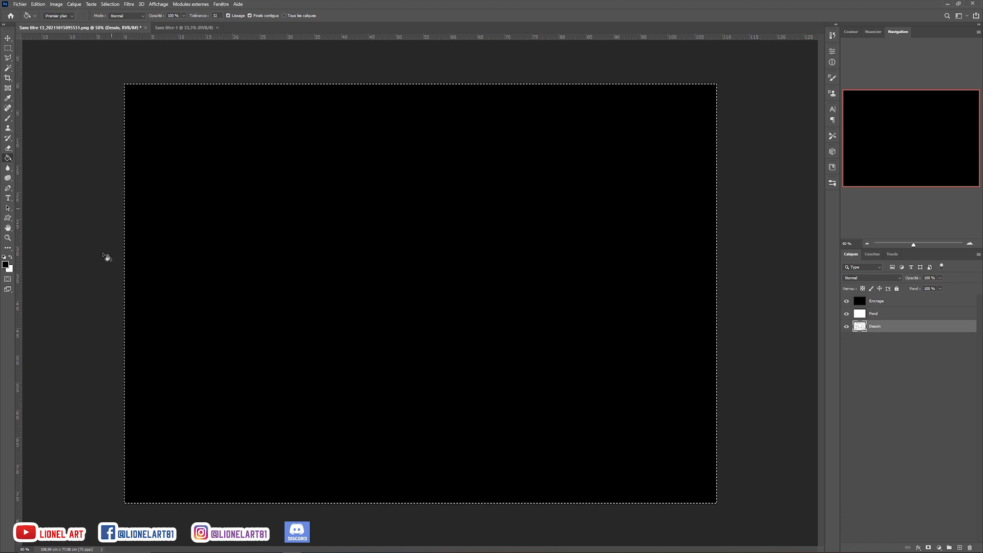
{"action": "key", "text": "ctrl+c"}
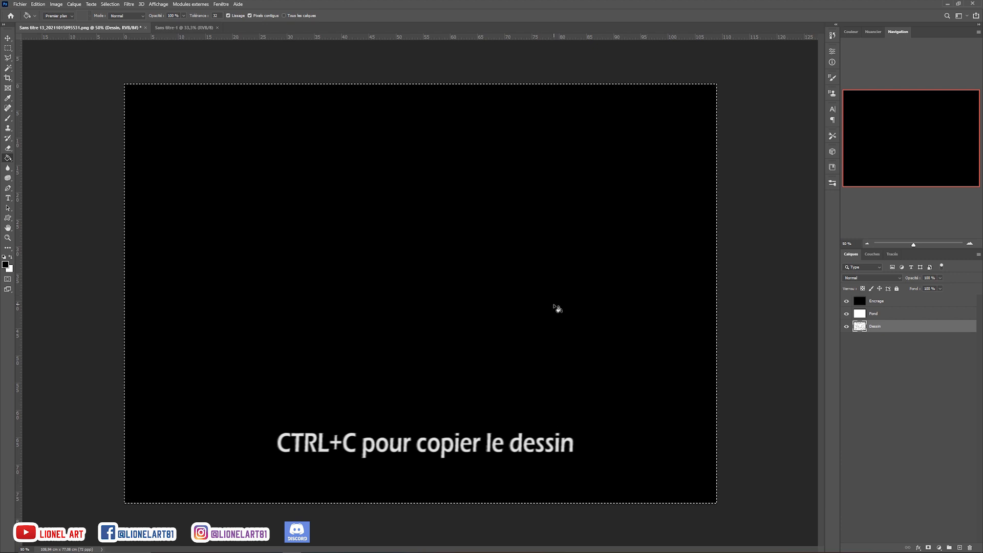
{"action": "key", "text": "ctrl+d"}
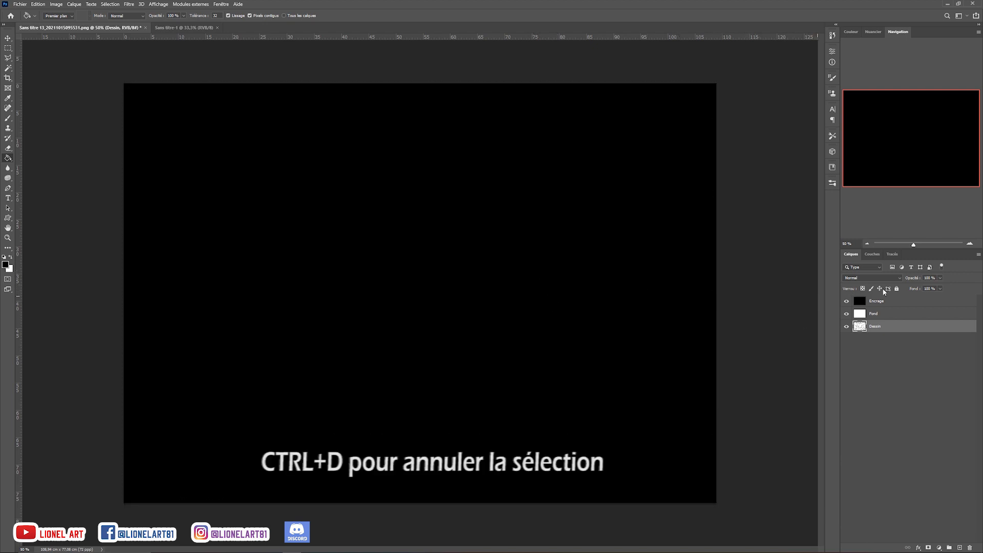
Add a layer mask to Encrage and paste the copied drawing directly into the mask
{"action": "left_click", "coordinate": [885, 303]}
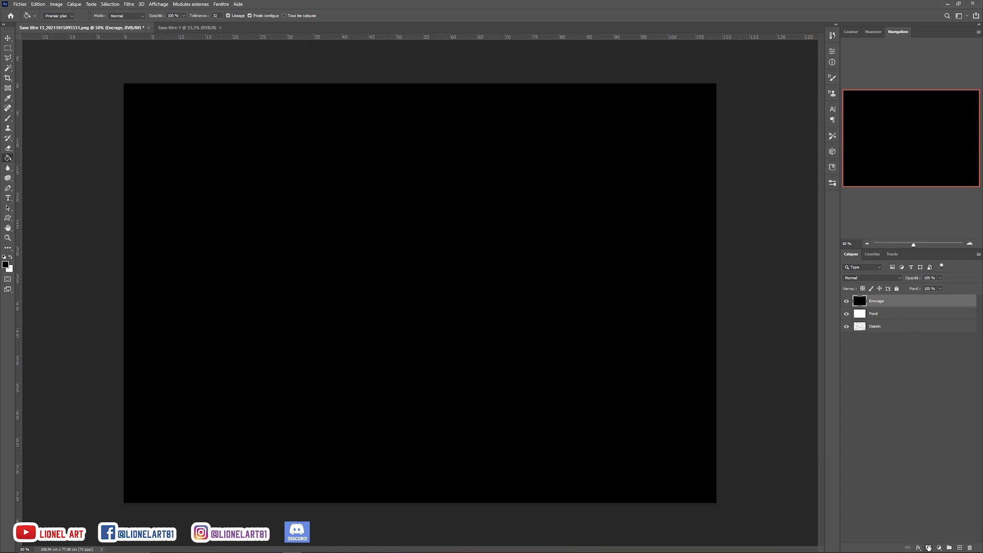
{"action": "left_click", "coordinate": [929, 547]}
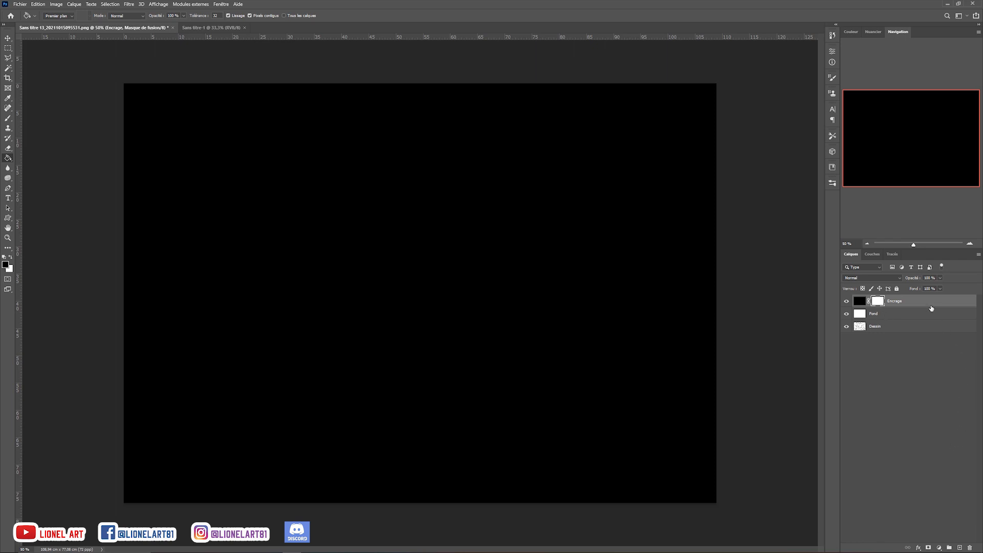
{"action": "left_click", "coordinate": [878, 302], "text": "alt"}
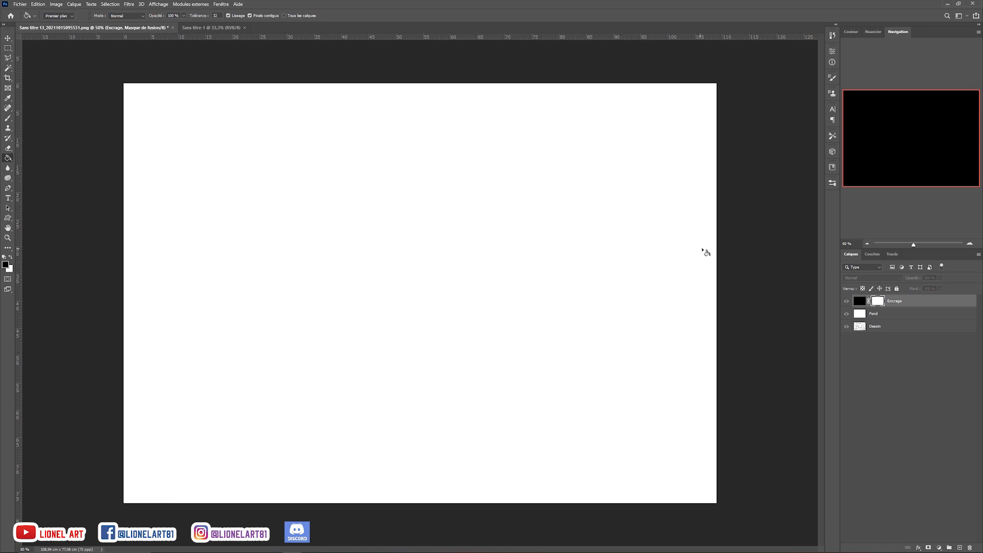
{"action": "key", "text": "ctrl+v"}
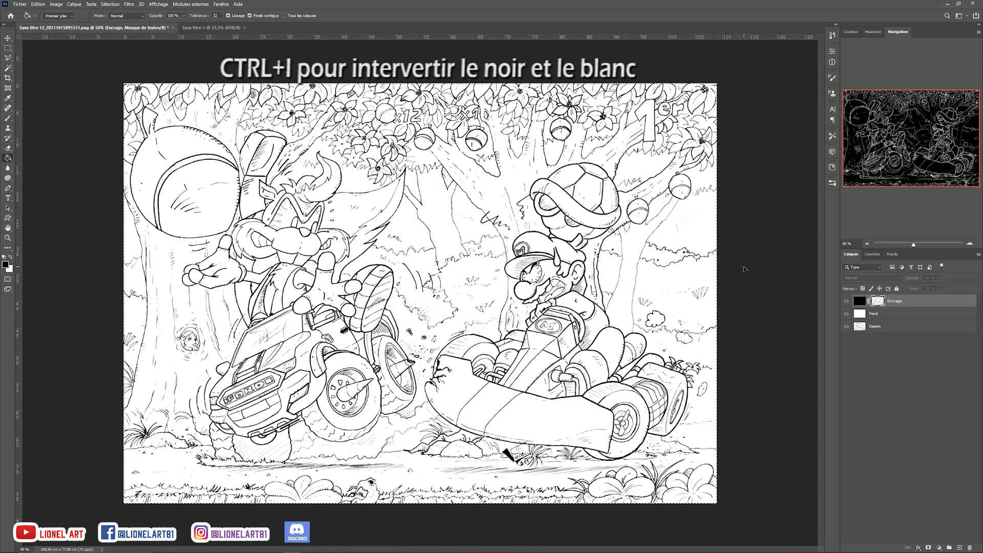
Invert the black and white of the Encrage mask and apply the mask to its layer
{"action": "key", "text": "ctrl+i"}
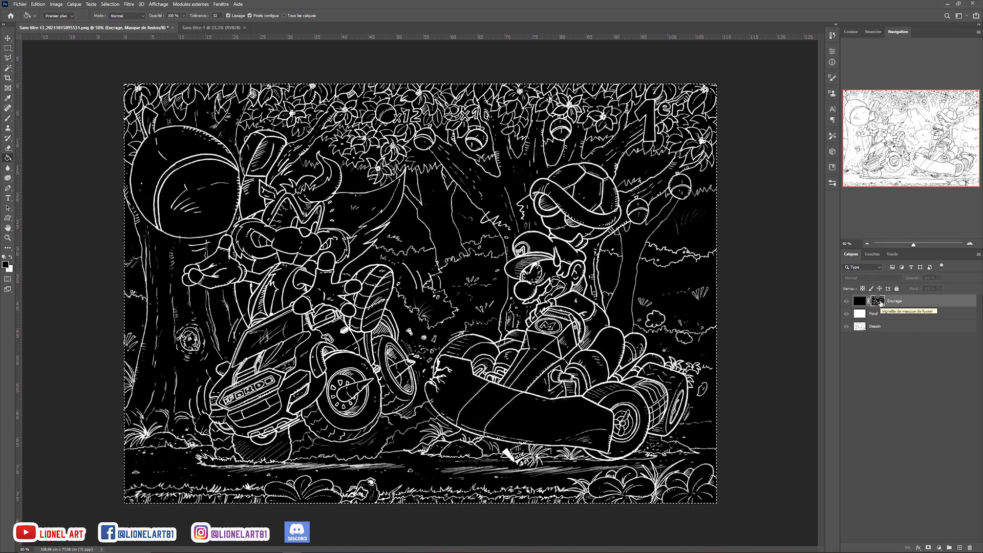
{"action": "right_click", "coordinate": [881, 303]}
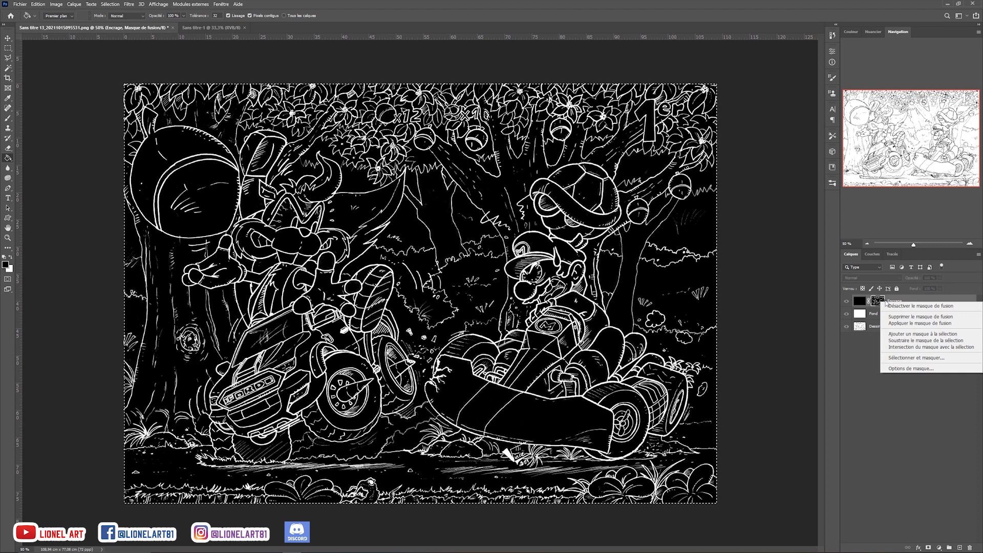
{"action": "left_click", "coordinate": [911, 324]}
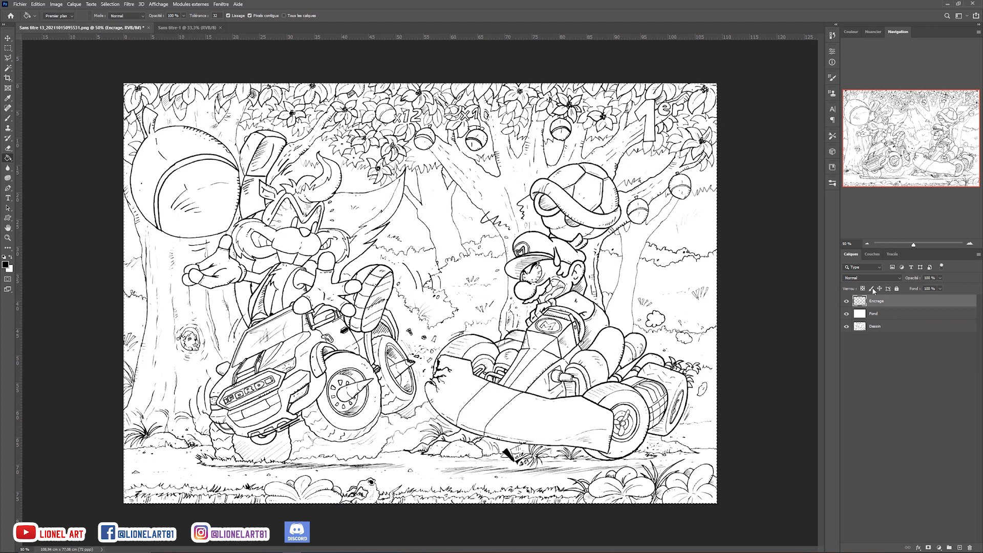
{"action": "left_click", "coordinate": [57, 4]}
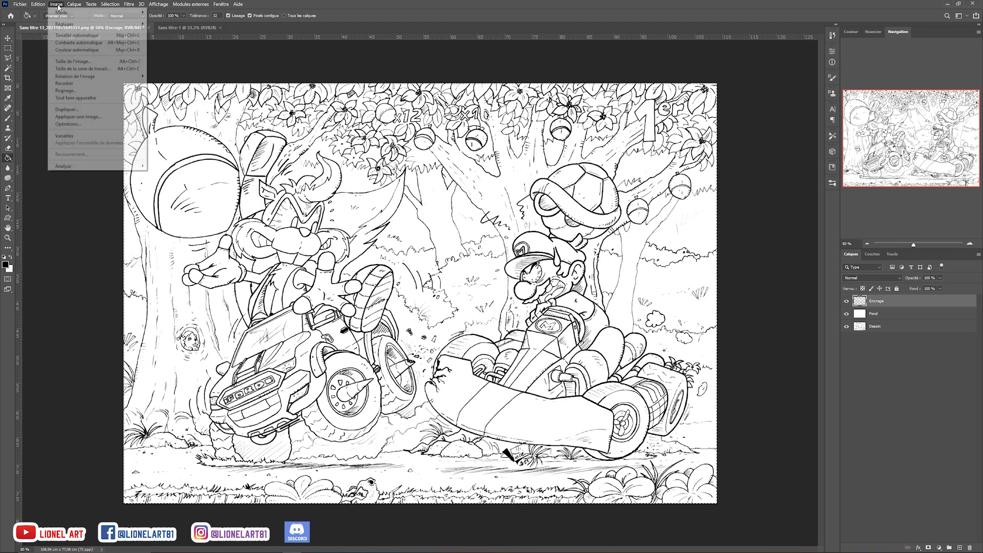
{"action": "mouse_move", "coordinate": [78, 12]}
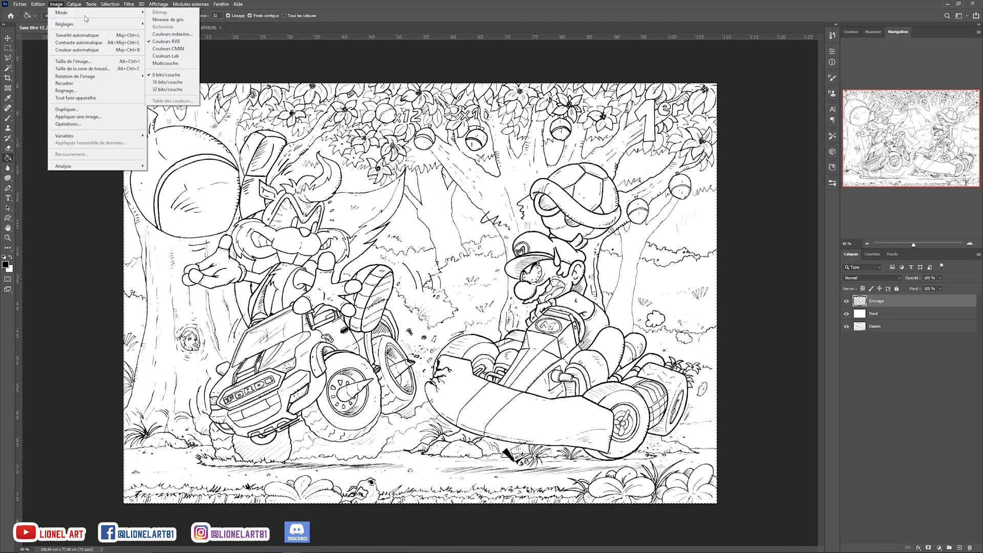
{"action": "key", "text": "Escape"}
{"action": "key", "text": "Escape"}
Hide the Fond and Dessin layers, and brush red over the kart's central body on a new layer beneath Encrage
{"action": "left_click", "coordinate": [847, 314]}
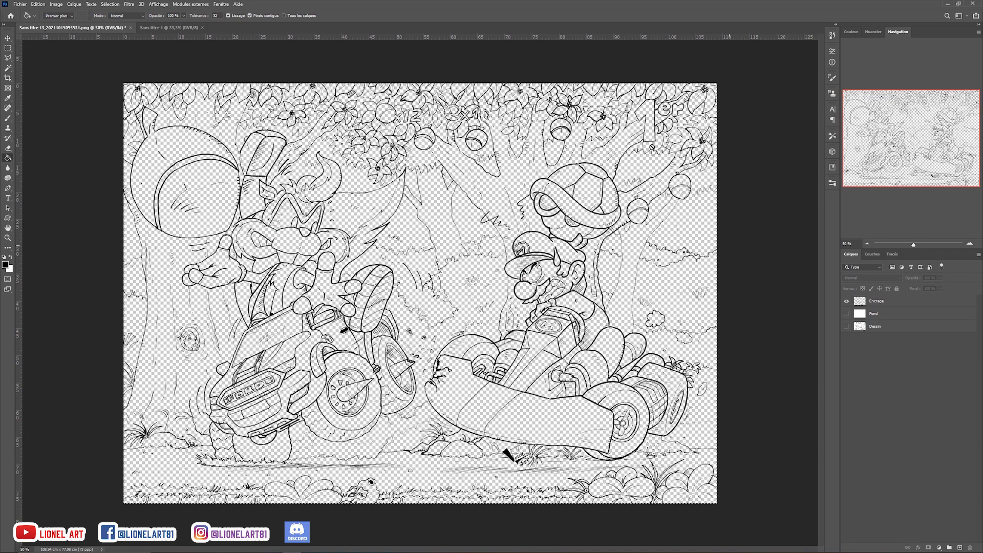
{"action": "left_click", "coordinate": [914, 314]}
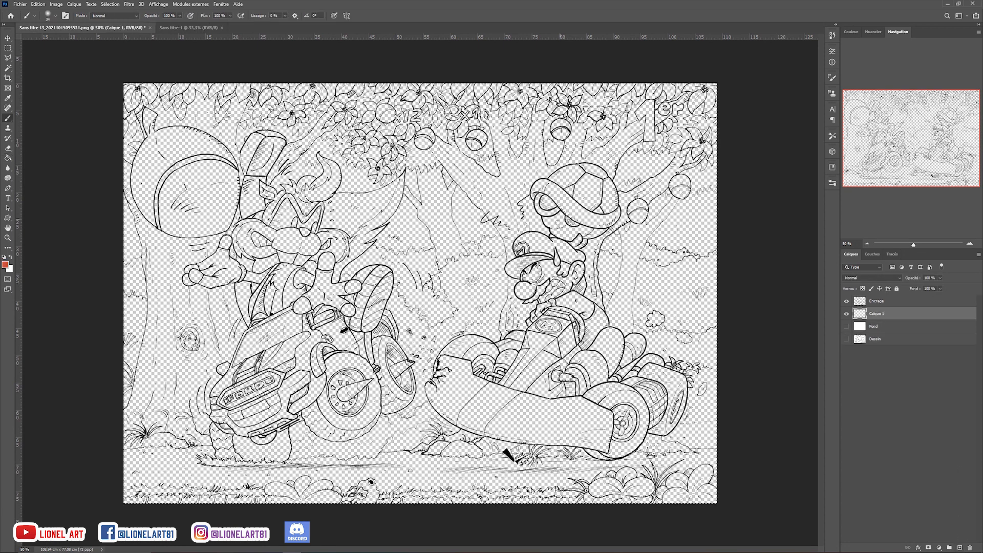
{"action": "mouse_move", "coordinate": [556, 333]}
{"action": "left_mouse_down"}
{"action": "mouse_move", "coordinate": [567, 336]}
{"action": "mouse_move", "coordinate": [558, 348]}
{"action": "mouse_move", "coordinate": [533, 361]}
{"action": "mouse_move", "coordinate": [543, 333]}
{"action": "mouse_move", "coordinate": [537, 378]}
{"action": "left_mouse_up"}
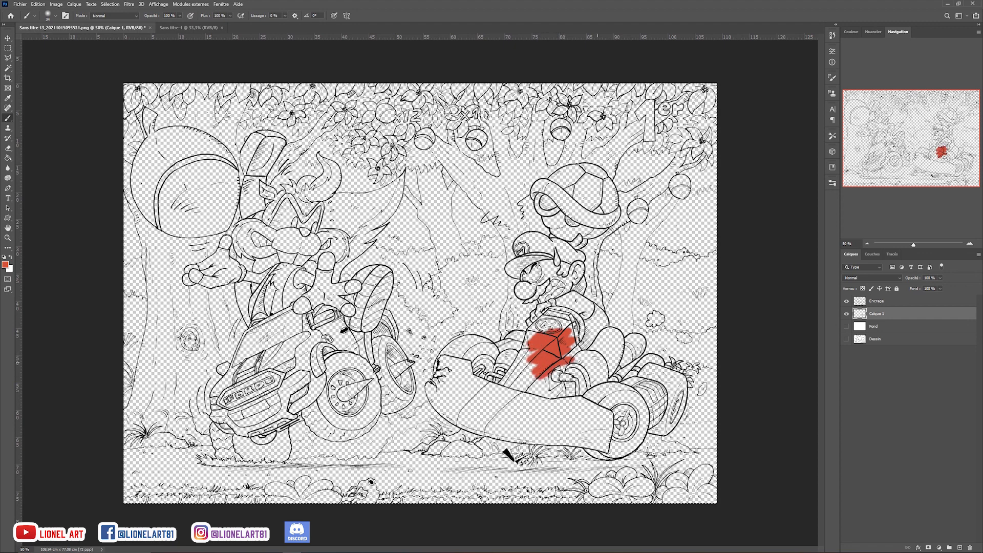
Recolour the cap's line art blue on the transparency-locked Encrage layer, and repaint it with the red sampled from the kart
{"action": "left_click", "coordinate": [881, 301]}
{"action": "left_click", "coordinate": [5, 264]}
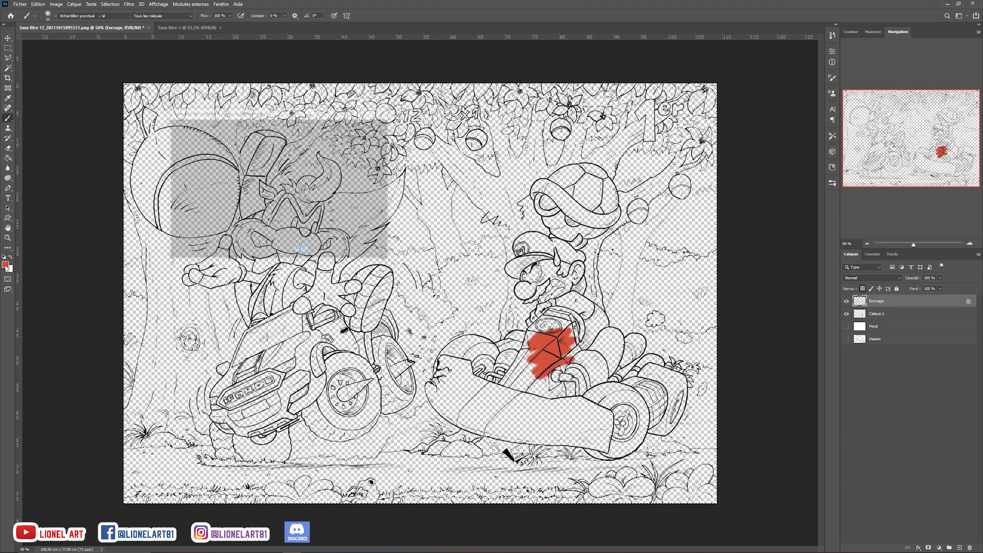
{"action": "left_click", "coordinate": [276, 164]}
{"action": "left_click", "coordinate": [354, 126]}
{"action": "mouse_move", "coordinate": [550, 251]}
{"action": "left_mouse_down"}
{"action": "mouse_move", "coordinate": [516, 279]}
{"action": "mouse_move", "coordinate": [535, 232]}
{"action": "mouse_move", "coordinate": [552, 239]}
{"action": "left_mouse_up"}
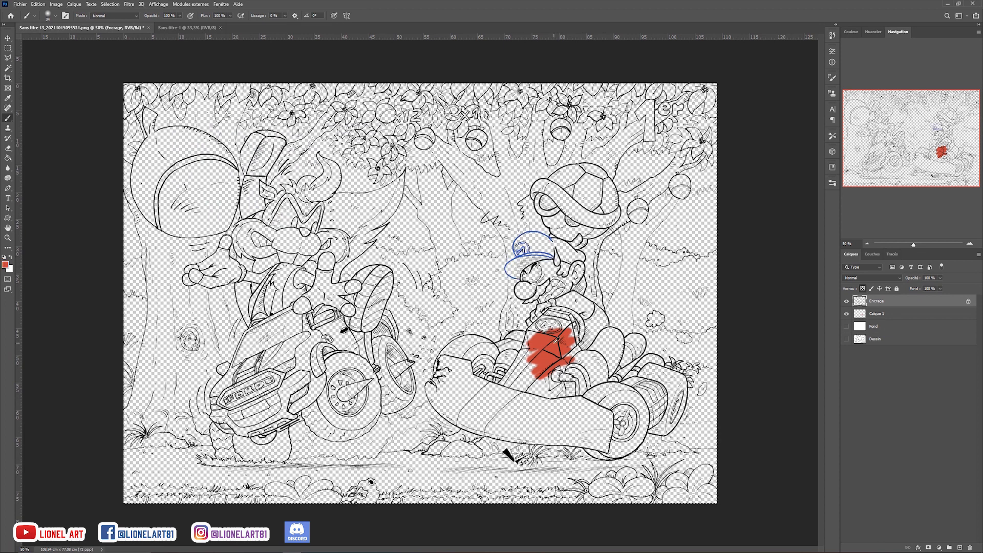
{"action": "left_click", "coordinate": [557, 340], "text": "alt"}
{"action": "mouse_move", "coordinate": [515, 278]}
{"action": "left_mouse_down"}
{"action": "mouse_move", "coordinate": [505, 270]}
{"action": "mouse_move", "coordinate": [526, 248]}
{"action": "left_mouse_up"}
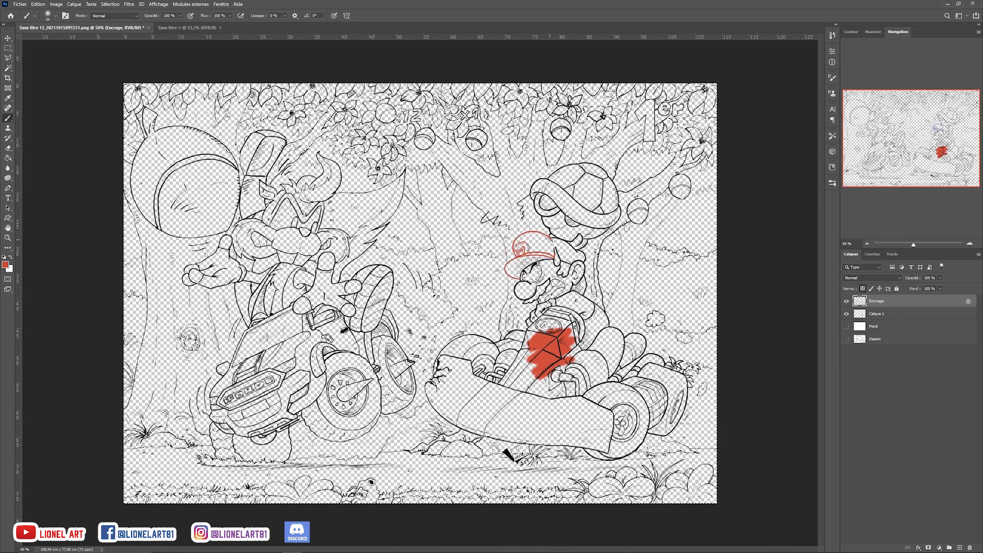
Hide the Calque 1 layer and return the cap's line art to the default black
{"action": "left_click", "coordinate": [847, 314]}
{"action": "key", "text": "d"}
Save the isolated line art as a PNG file named Encrage 01
{"action": "left_click", "coordinate": [20, 4]}
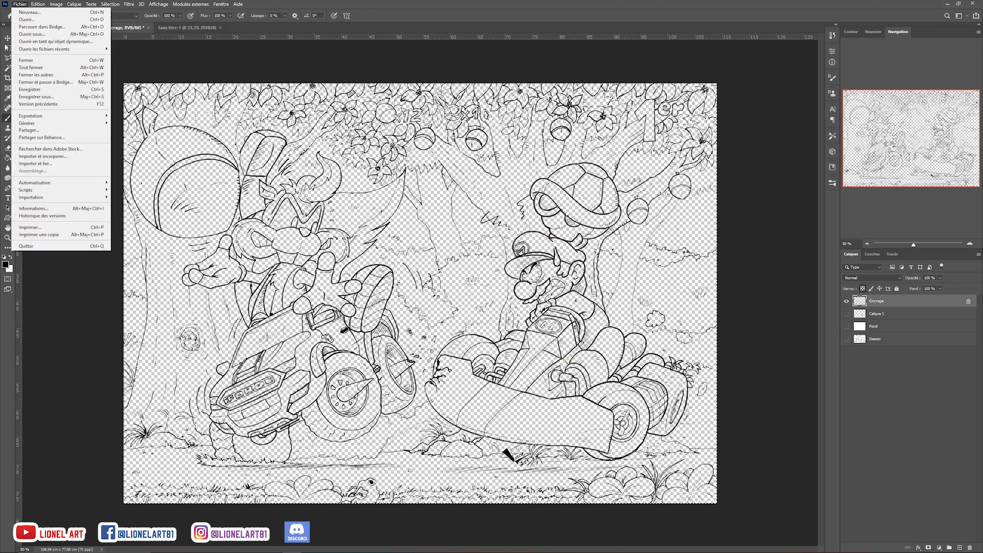
{"action": "left_click", "coordinate": [36, 97]}
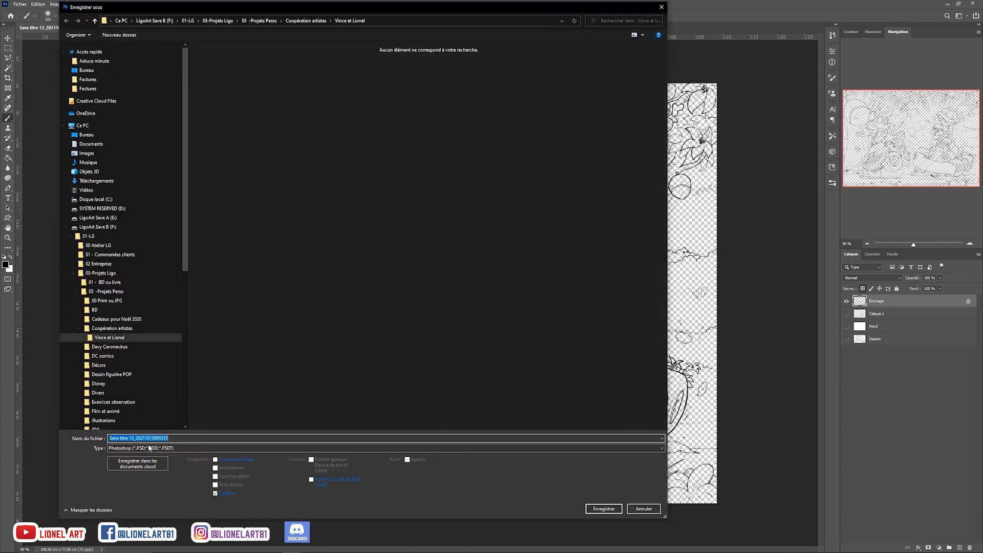
{"action": "type", "text": "Encrage 01"}
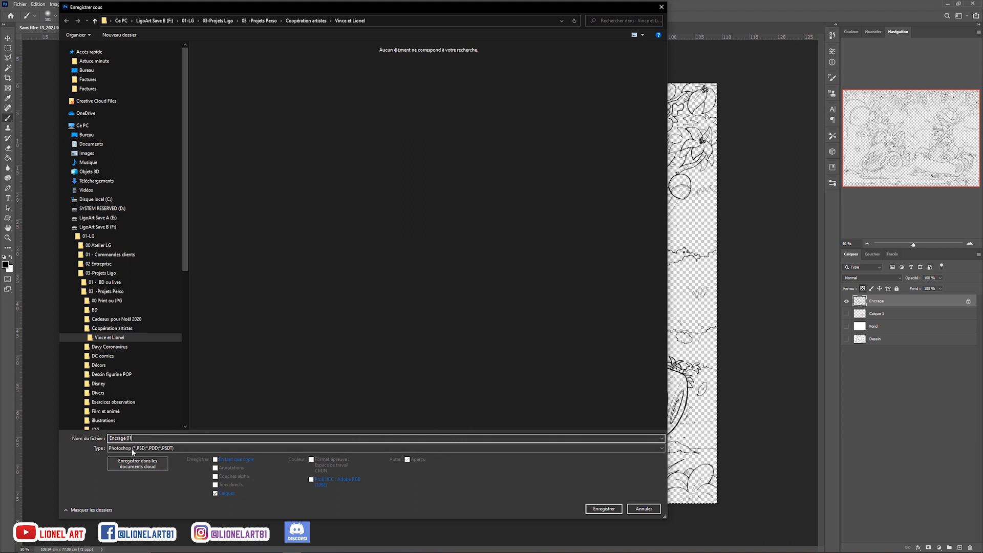
{"action": "left_click", "coordinate": [154, 449]}
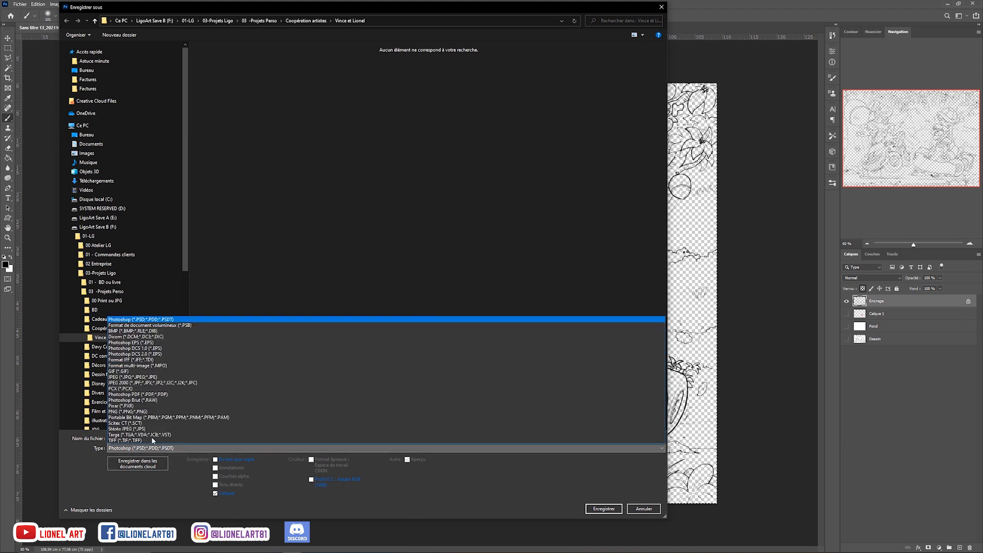
{"action": "key", "text": "Escape"}
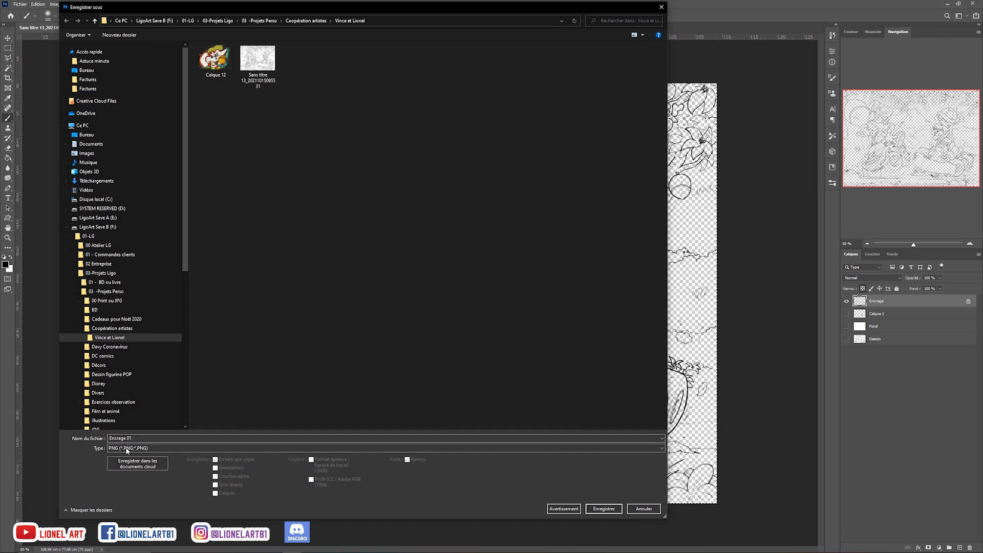
{"action": "key", "text": "Return"}
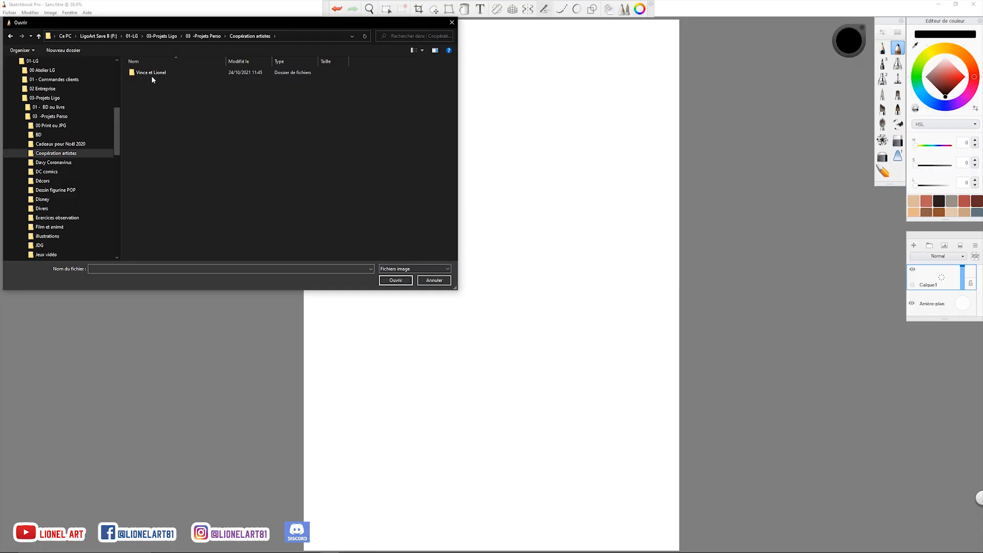
Switch to Sketchbook Pro and open the Encrage 01 PNG from the project folder
{"action": "double_click", "coordinate": [152, 76]}
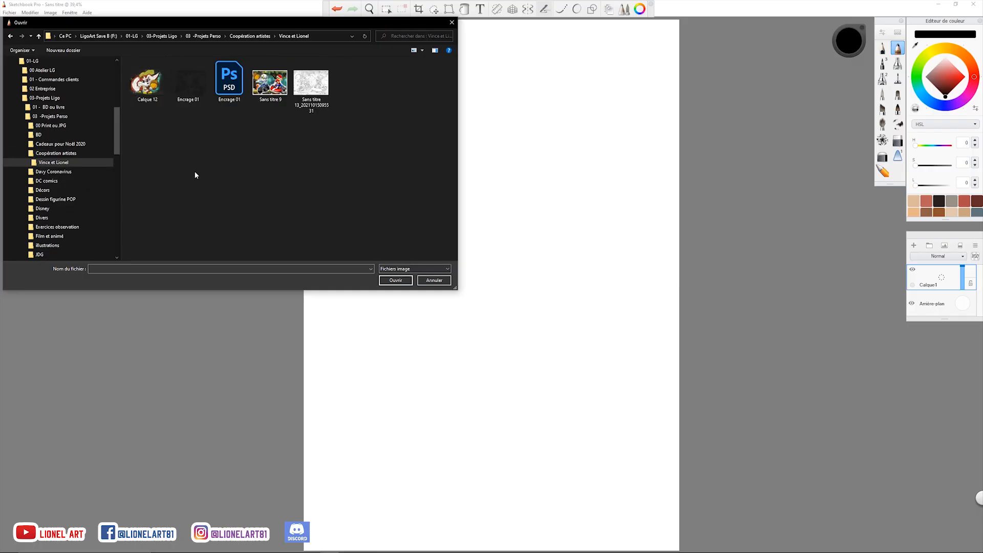
{"action": "double_click", "coordinate": [189, 94]}
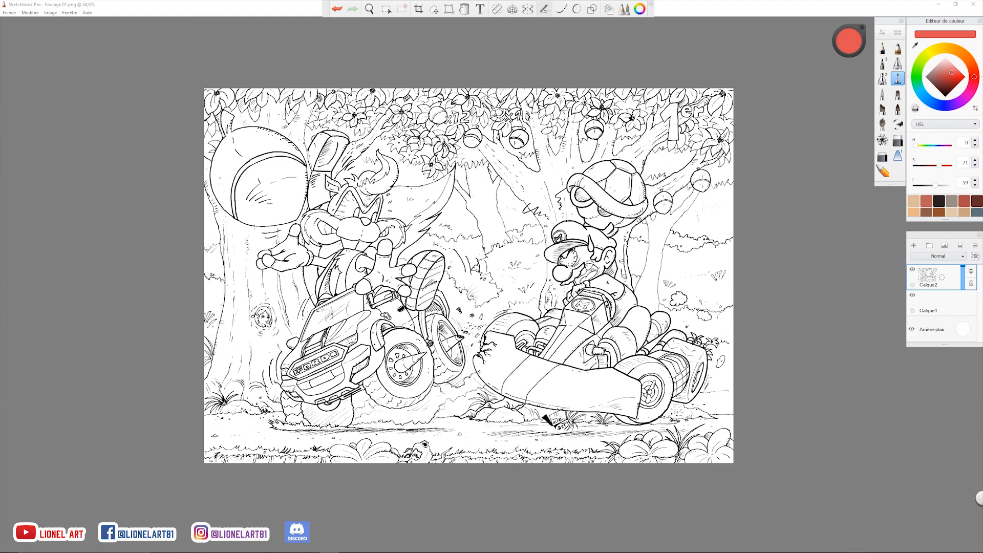
Paint the kart's central body and the driver's cap red on Calque1, beneath the line art
{"action": "key", "text": "space"}
{"action": "left_click_drag", "start_coordinate": [652, 314], "coordinate": [653, 301]}
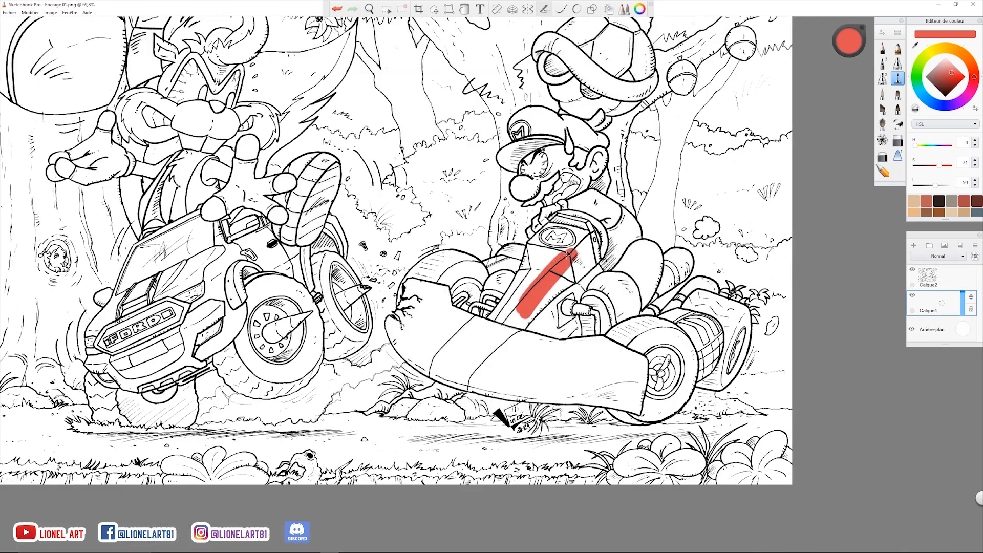
{"action": "left_click_drag", "start_coordinate": [574, 256], "coordinate": [527, 313]}
{"action": "left_click_drag", "start_coordinate": [525, 143], "coordinate": [513, 158]}
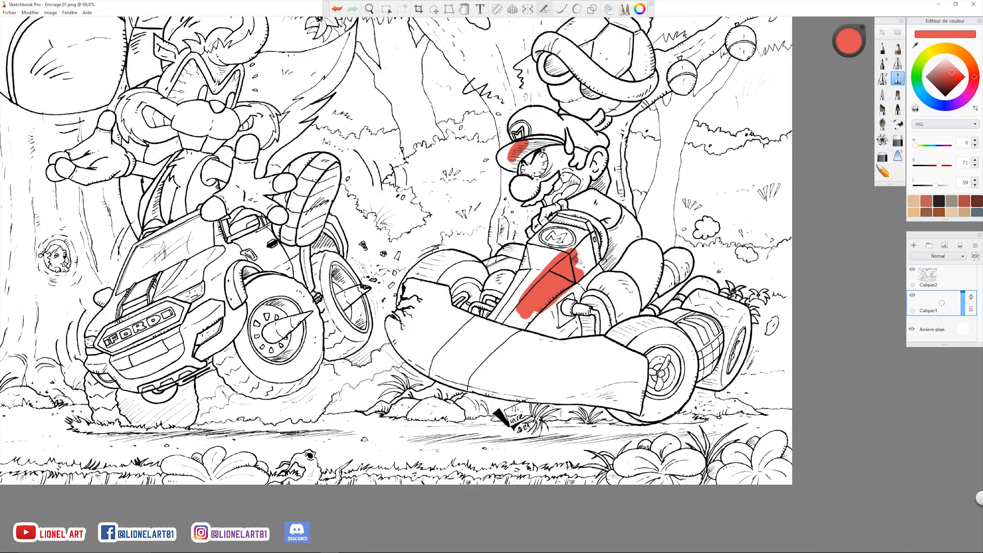
{"action": "left_click_drag", "start_coordinate": [562, 134], "coordinate": [498, 160]}
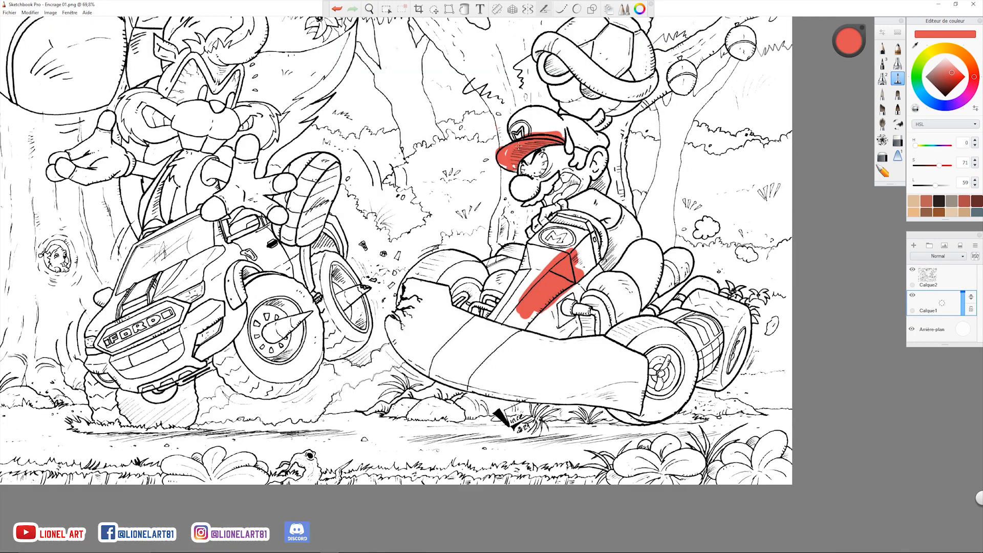
{"action": "mouse_move", "coordinate": [512, 132]}
{"action": "left_mouse_down"}
{"action": "mouse_move", "coordinate": [563, 115]}
{"action": "mouse_move", "coordinate": [600, 139]}
{"action": "mouse_move", "coordinate": [576, 146]}
{"action": "mouse_move", "coordinate": [520, 128]}
{"action": "left_mouse_up"}
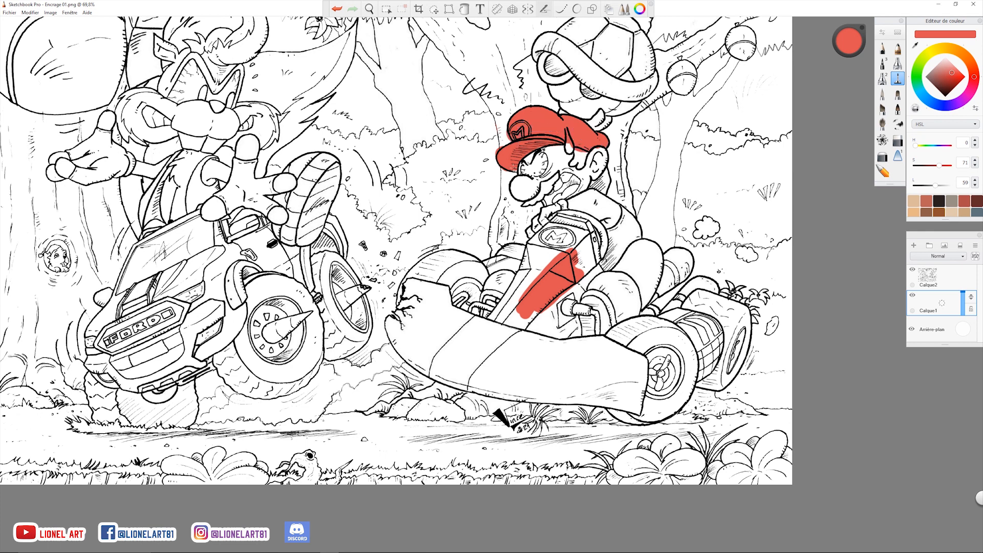
Recolour the cap's line art dark red on the transparency-locked Calque2 layer
{"action": "left_click", "coordinate": [898, 140]}
{"action": "left_click", "coordinate": [929, 276]}
{"action": "left_click_drag", "start_coordinate": [952, 72], "coordinate": [947, 82]}
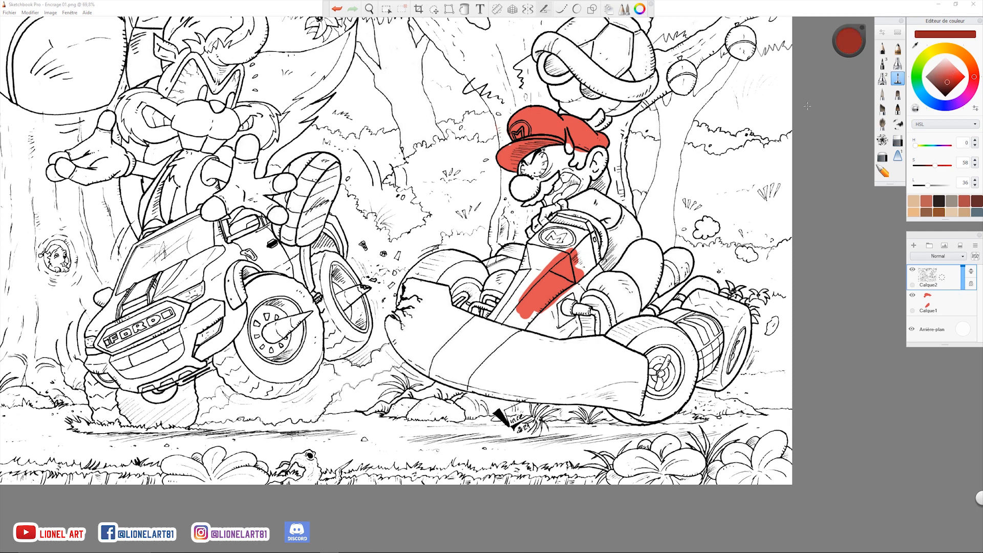
{"action": "left_click", "coordinate": [898, 78]}
{"action": "left_click_drag", "start_coordinate": [497, 156], "coordinate": [517, 170]}
{"action": "mouse_move", "coordinate": [558, 140]}
{"action": "left_mouse_down"}
{"action": "mouse_move", "coordinate": [533, 159]}
{"action": "mouse_move", "coordinate": [579, 130]}
{"action": "left_mouse_up"}
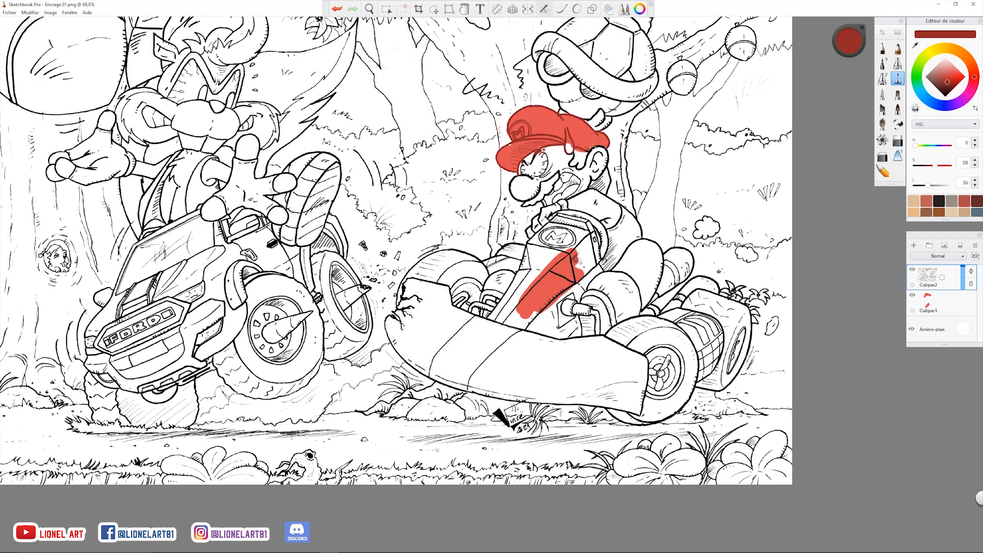
Sample the cap's light red and touch up its fill near the ear on Calque1
{"action": "left_click", "coordinate": [928, 302]}
{"action": "left_click", "coordinate": [516, 146], "text": "alt"}
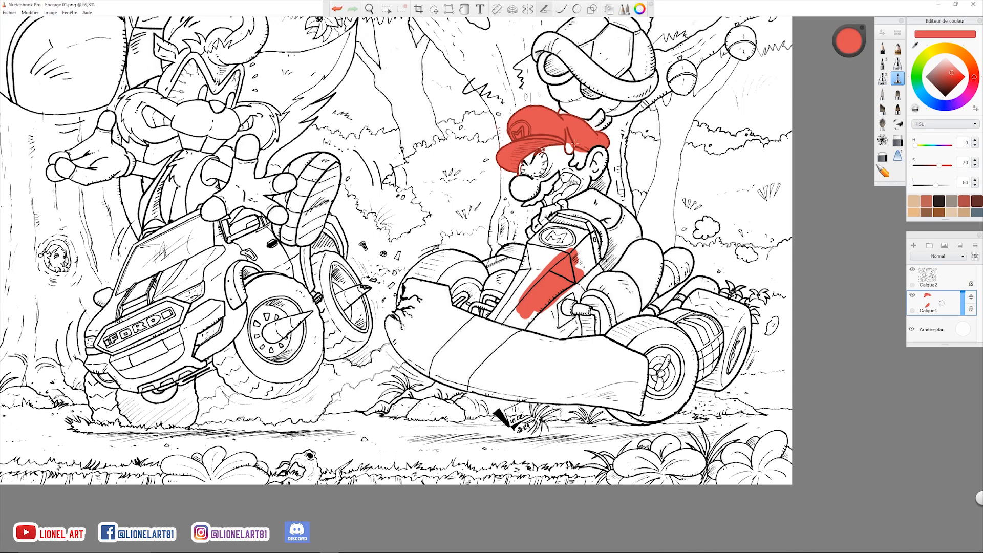
{"action": "left_click_drag", "start_coordinate": [574, 143], "coordinate": [568, 137]}
Recolour the distant tree trunk lines between the two characters light blue (HSL 197, 47, 63) on Calque2
{"action": "left_click", "coordinate": [929, 276]}
{"action": "left_click", "coordinate": [542, 154], "text": "alt"}
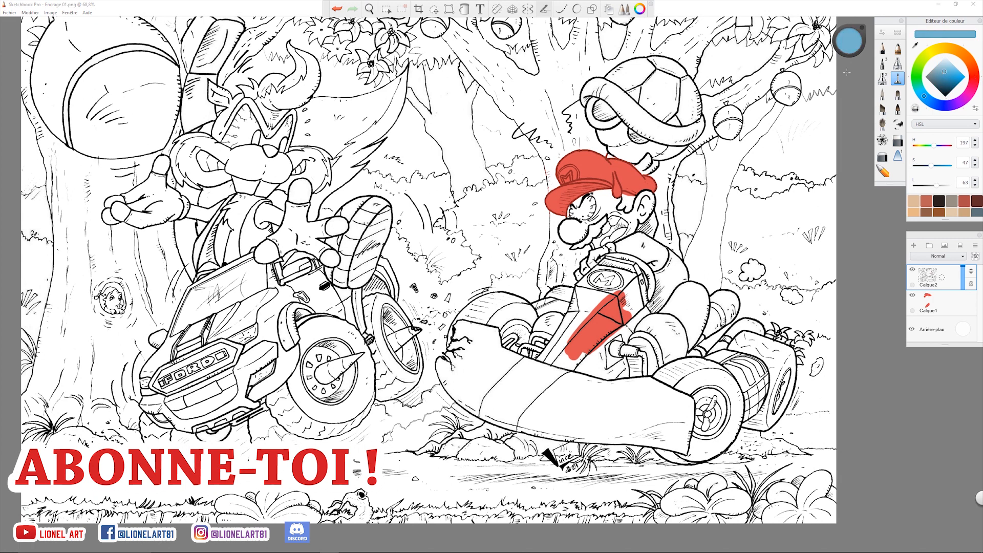
{"action": "left_click_drag", "start_coordinate": [409, 86], "coordinate": [446, 169]}
{"action": "left_click_drag", "start_coordinate": [426, 61], "coordinate": [433, 116]}
{"action": "left_click_drag", "start_coordinate": [446, 172], "coordinate": [453, 204]}
{"action": "left_click_drag", "start_coordinate": [459, 65], "coordinate": [467, 93]}
{"action": "mouse_move", "coordinate": [473, 85]}
{"action": "left_mouse_down"}
{"action": "mouse_move", "coordinate": [491, 185]}
{"action": "mouse_move", "coordinate": [537, 154]}
{"action": "left_mouse_up"}
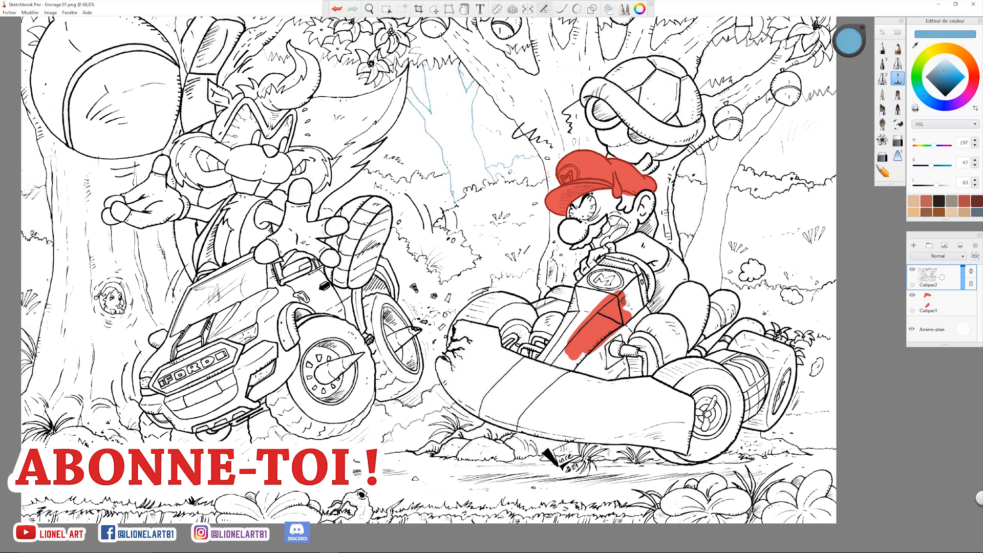
Recolour the outlines of the distant bushes between the two karts in the same light blue
{"action": "left_click_drag", "start_coordinate": [461, 198], "coordinate": [483, 186]}
{"action": "left_click_drag", "start_coordinate": [430, 229], "coordinate": [451, 209]}
{"action": "left_click_drag", "start_coordinate": [498, 186], "coordinate": [537, 177]}
{"action": "left_click_drag", "start_coordinate": [490, 227], "coordinate": [511, 210]}
{"action": "left_click_drag", "start_coordinate": [544, 184], "coordinate": [544, 168]}
Recolour the curved lines beside the bush darker blue (HSL 197, 36, 42), and the bush's upper outline green (HSL 151, 36, 42)
{"action": "left_click", "coordinate": [941, 80]}
{"action": "mouse_move", "coordinate": [404, 203]}
{"action": "left_mouse_down"}
{"action": "mouse_move", "coordinate": [415, 193]}
{"action": "mouse_move", "coordinate": [439, 226]}
{"action": "mouse_move", "coordinate": [428, 229]}
{"action": "left_mouse_up"}
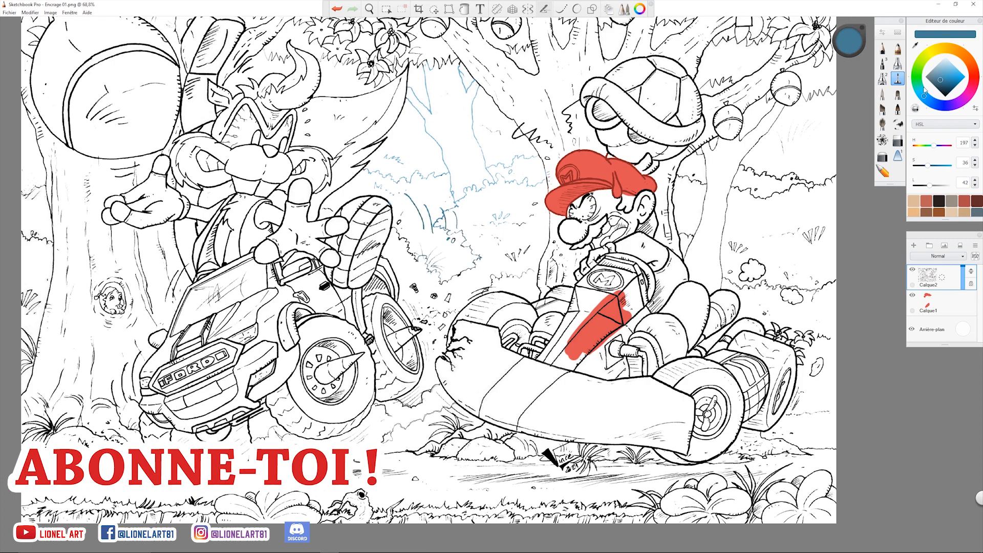
{"action": "left_click", "coordinate": [917, 84]}
{"action": "left_click_drag", "start_coordinate": [464, 191], "coordinate": [484, 185]}
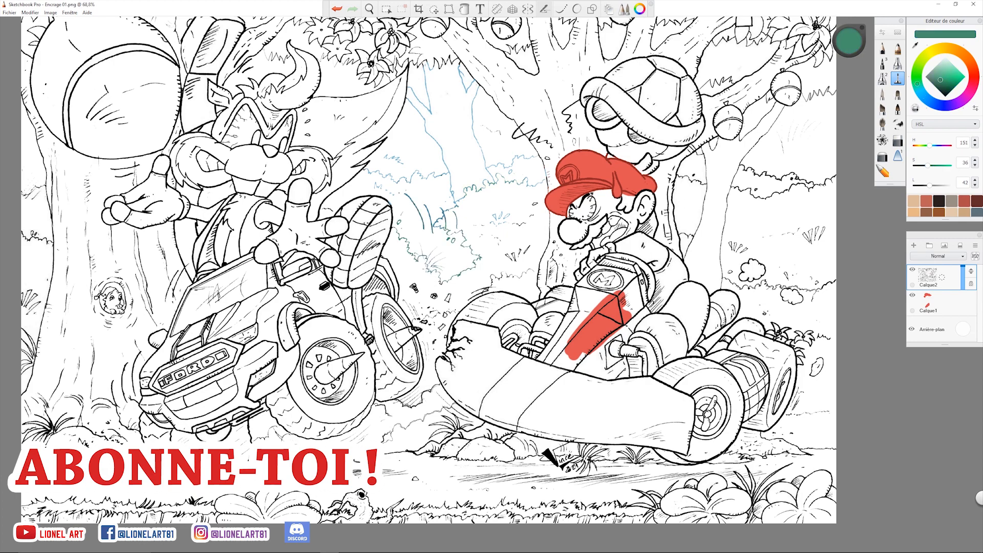